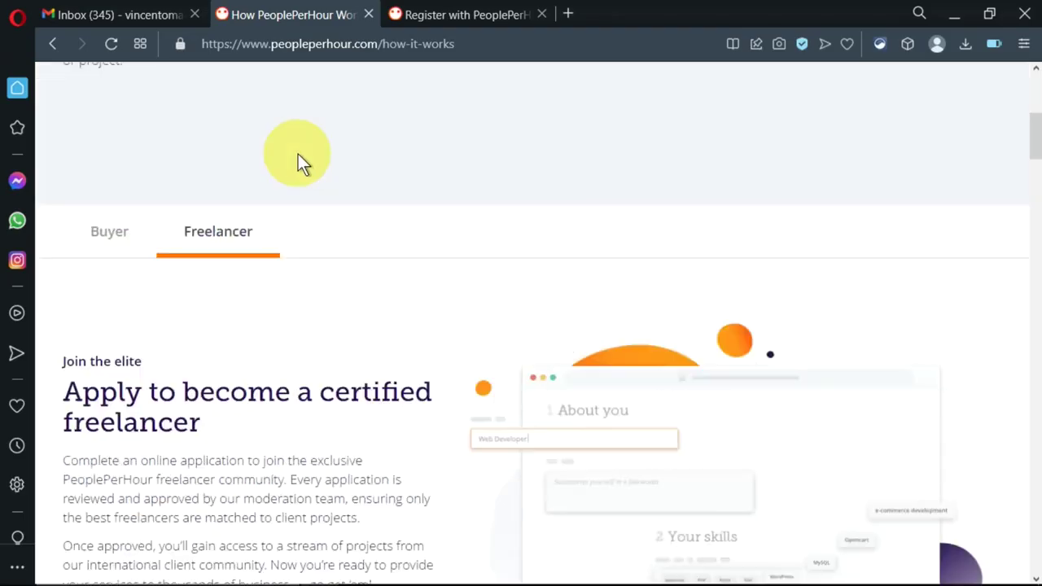
Examine the How PeoplePerHour Works page and the Technology & Programming and Writing & Translation service categories.
scroll(298, 154, up, 1)
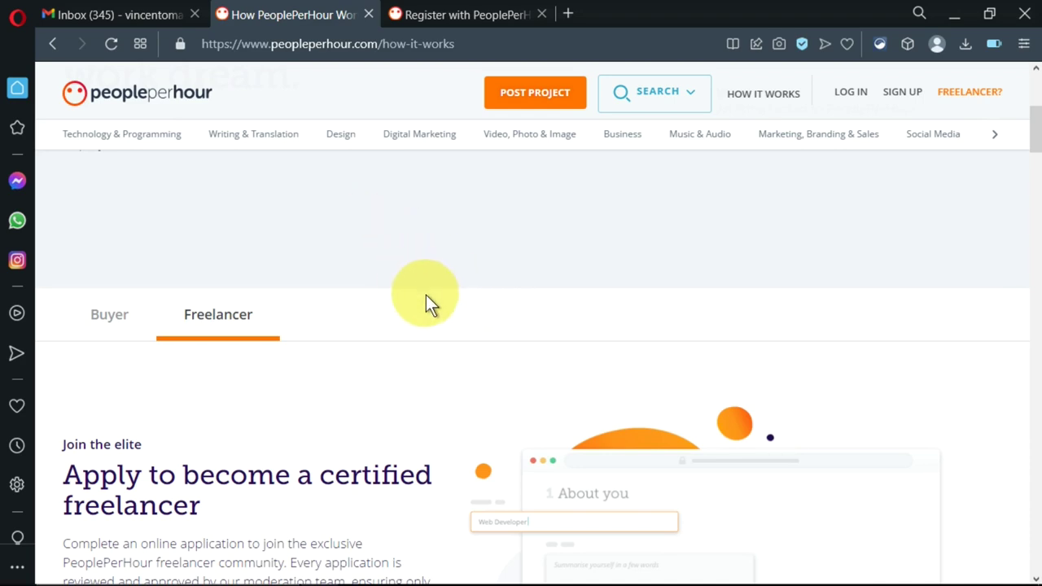
scroll(354, 236, down, 5)
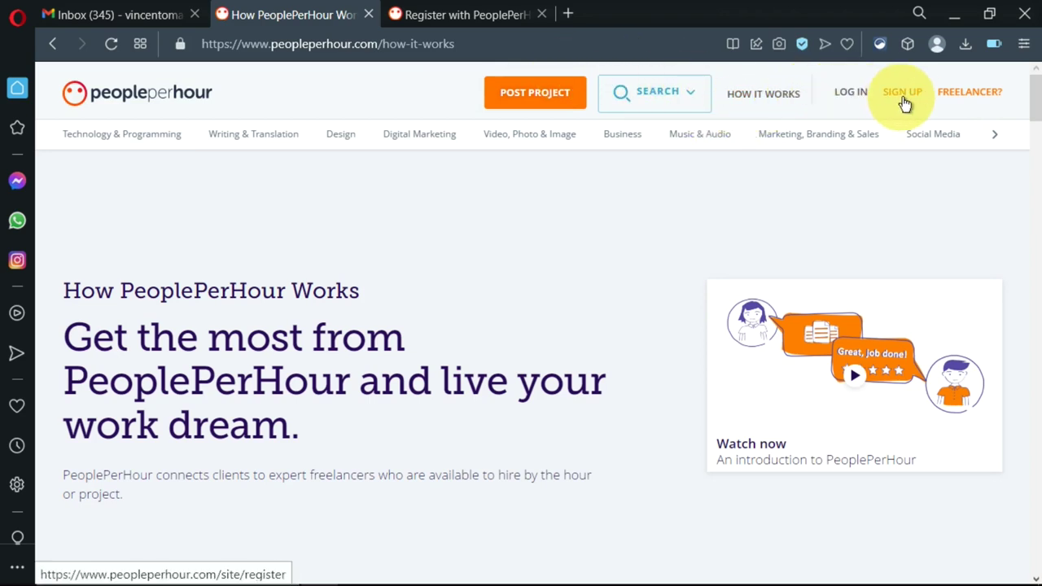
mouse_move(140, 144)
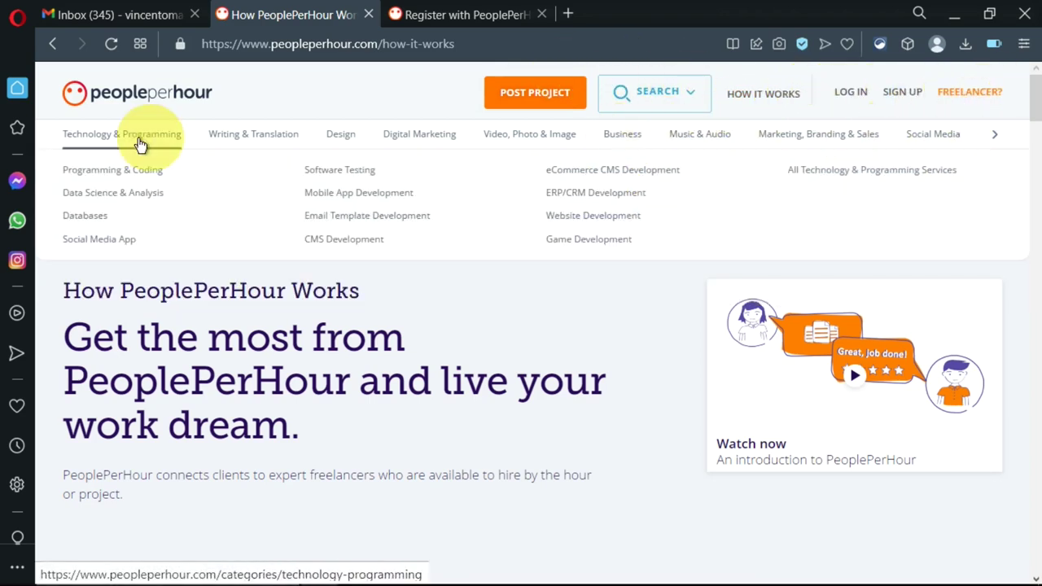
mouse_move(265, 147)
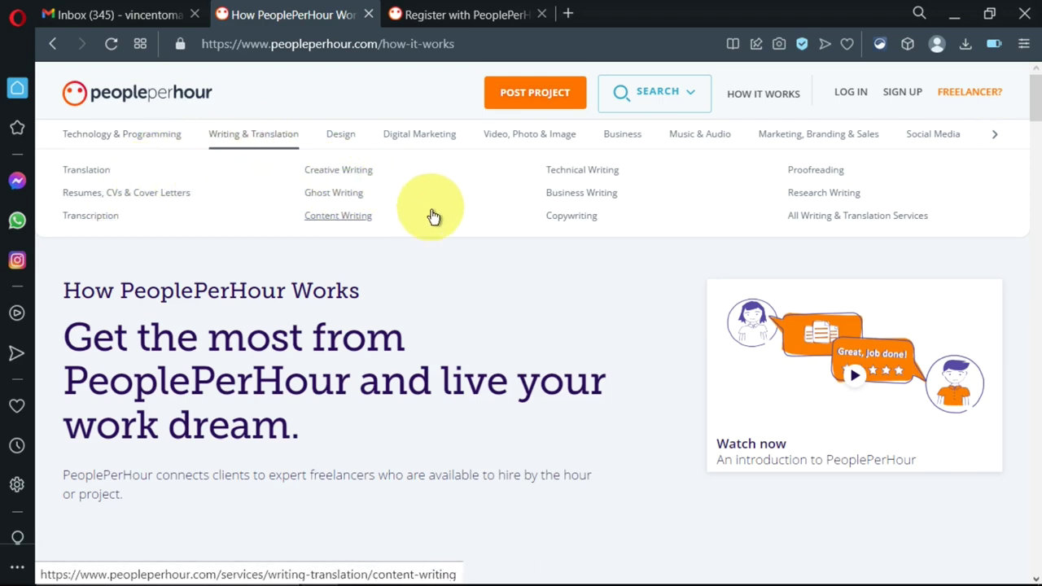
mouse_move(740, 135)
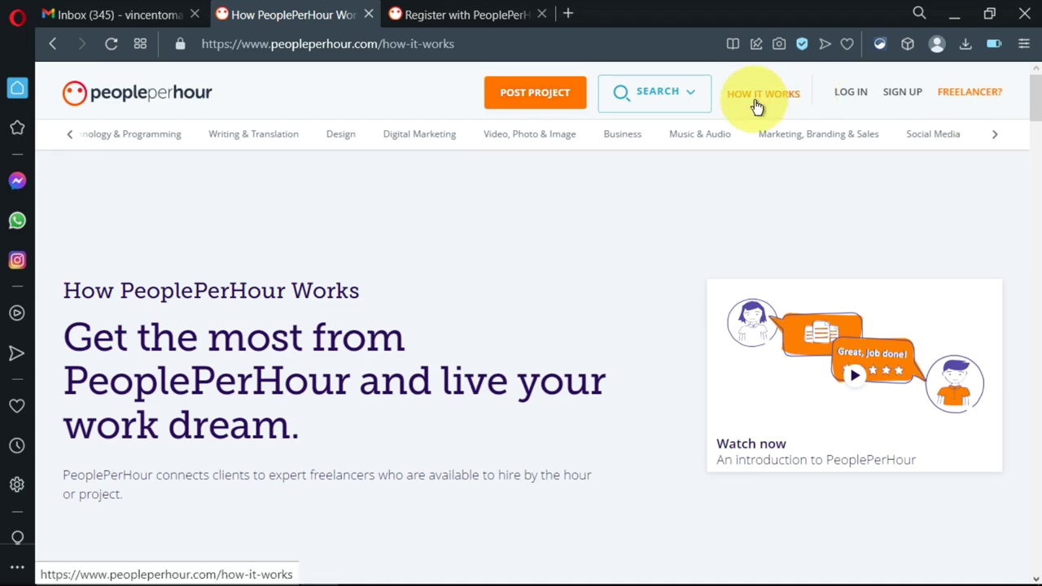
Open the registration page and start signing up with email.
click(903, 93)
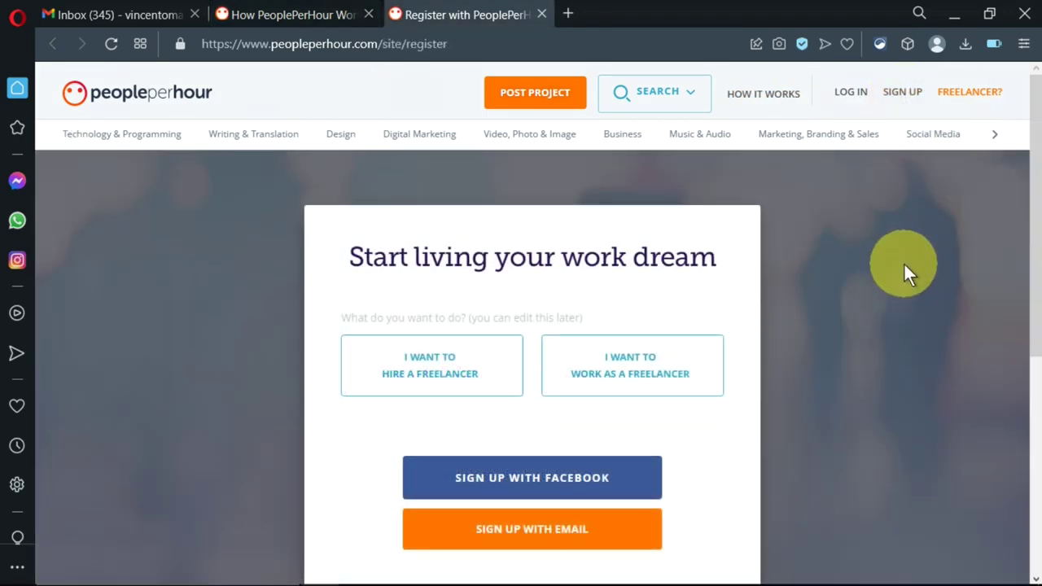
scroll(489, 275, down, 1)
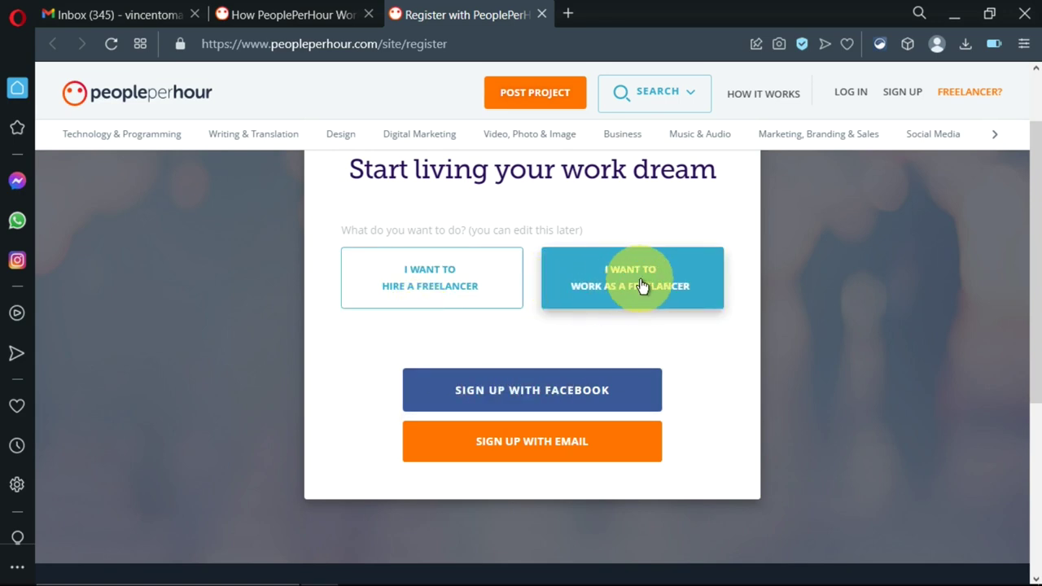
scroll(644, 285, down, 2)
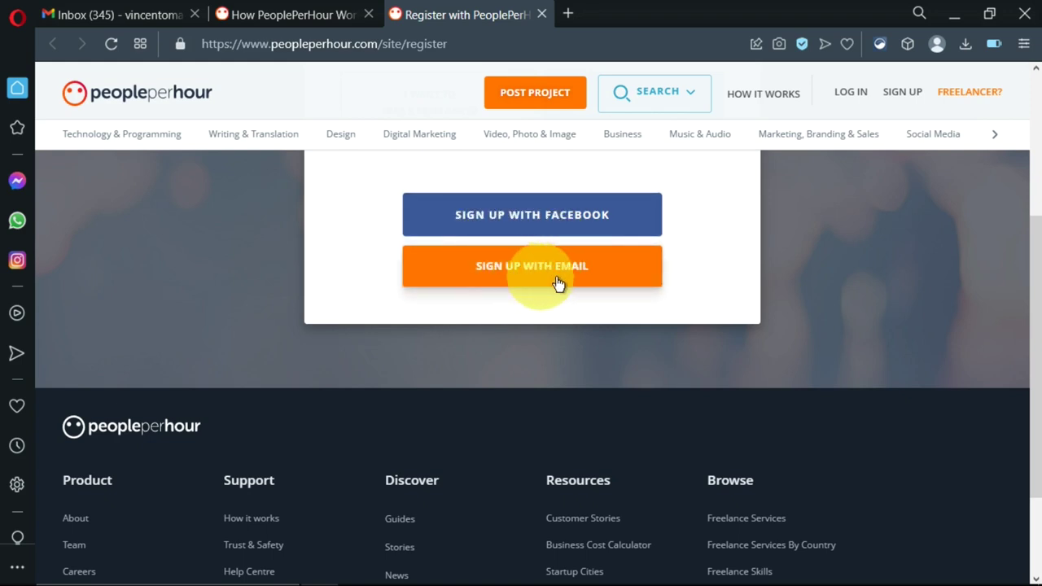
click(548, 278)
click(440, 196)
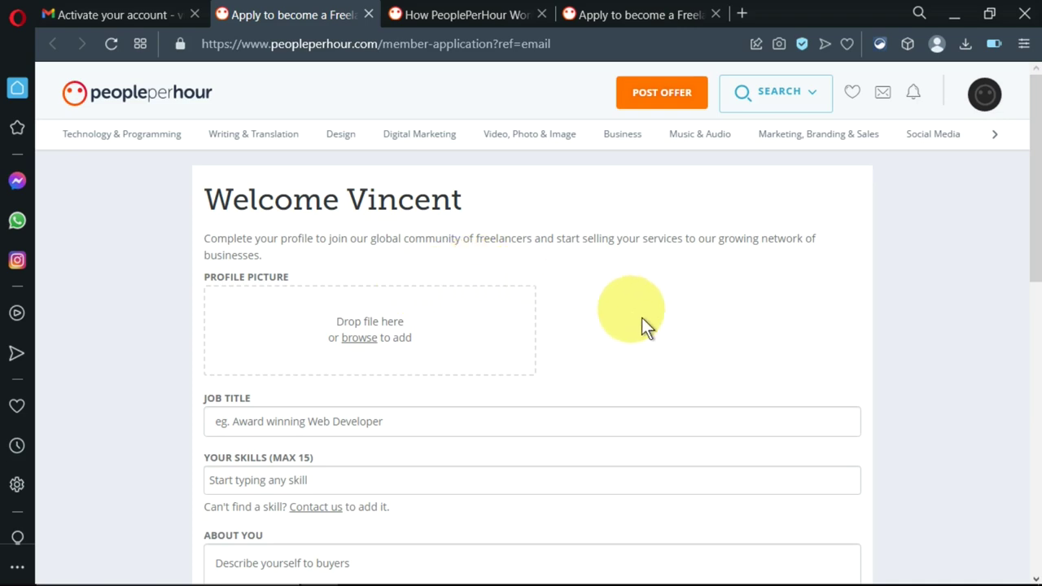
Enter "Freelance Writer" as the job title in the freelancer application.
scroll(711, 334, down, 2)
click(352, 254)
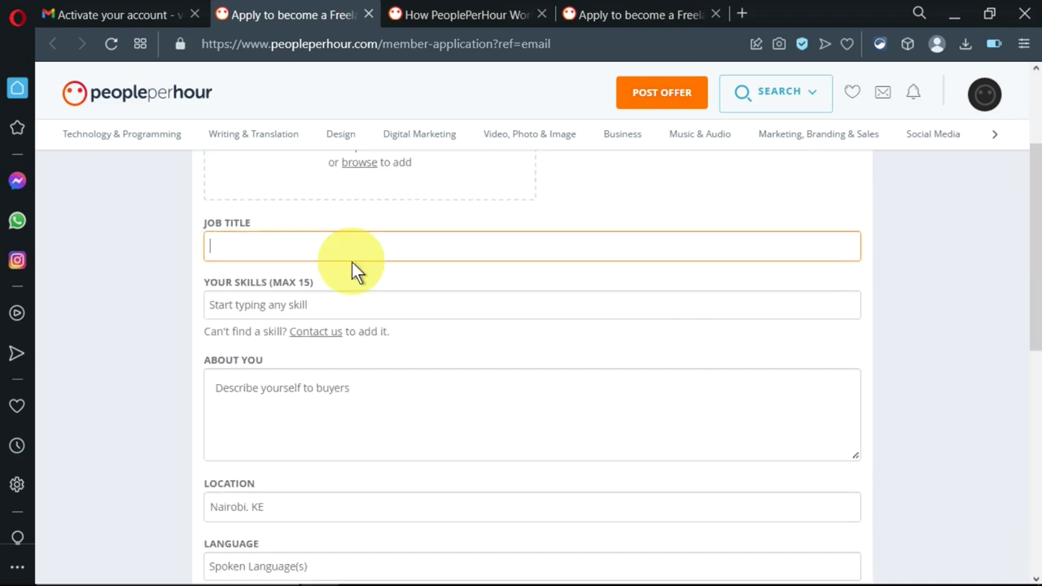
text(Freelance Writer)
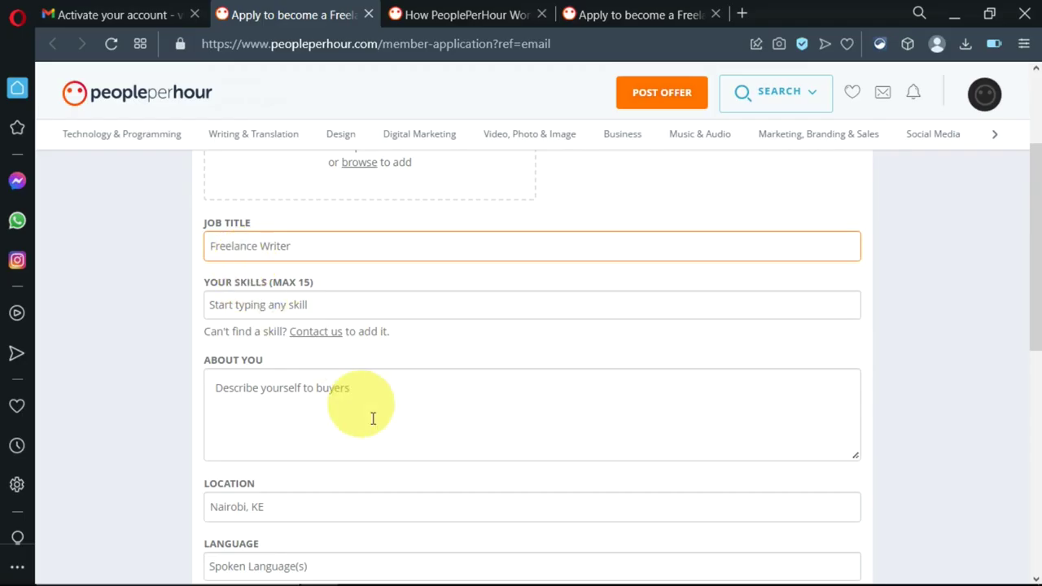
Find article-related skills and add "article curation" to the application's skills.
click(358, 305)
text(artic)
scroll(300, 380, down, 1)
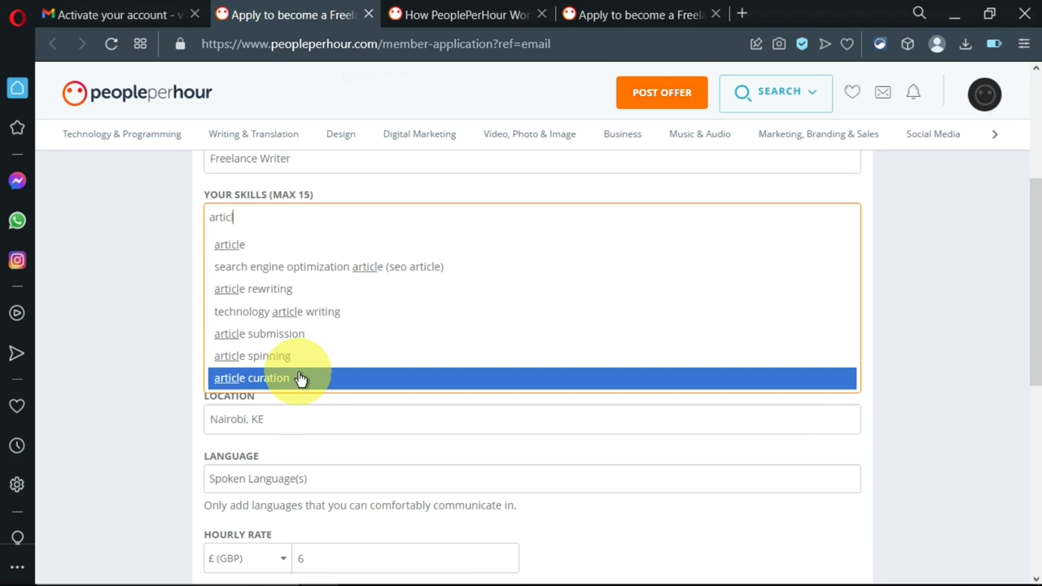
click(303, 378)
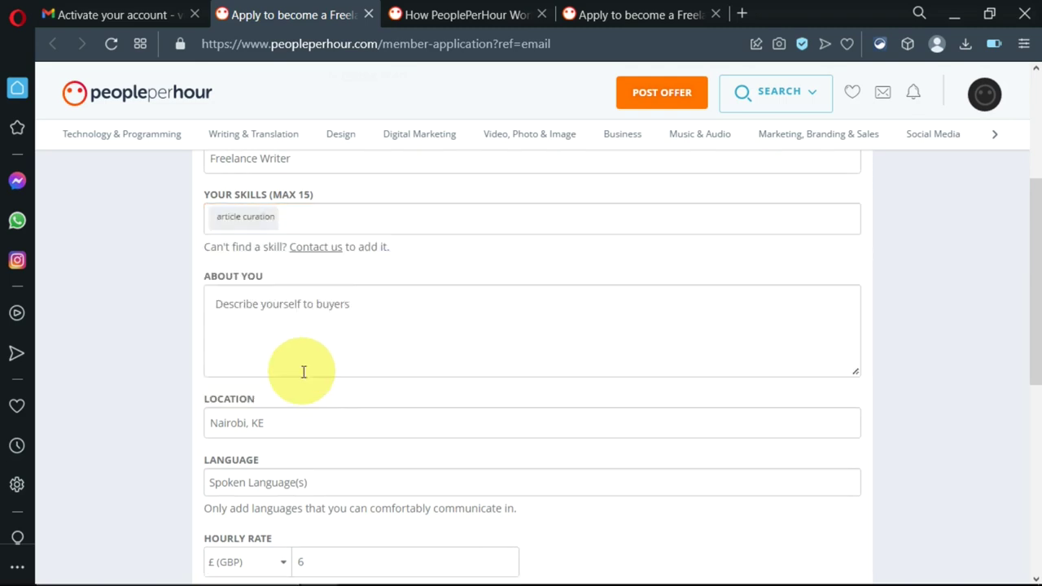
Add more writing skills, including article rewriting, SEO article, content writing, blog writing, academic writing, proofreading, internet research and content editing.
click(344, 233)
text(article)
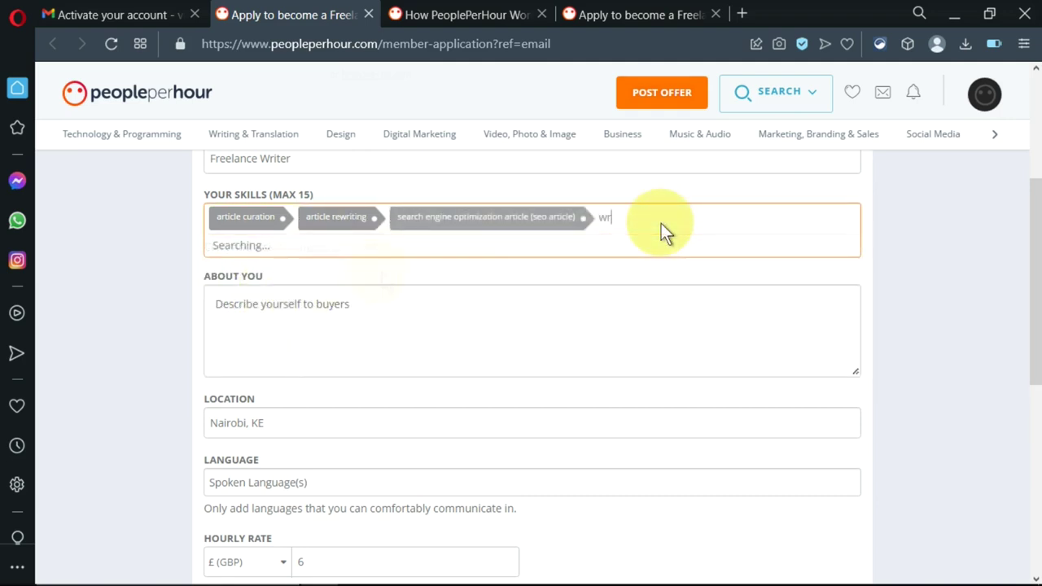
text(t)
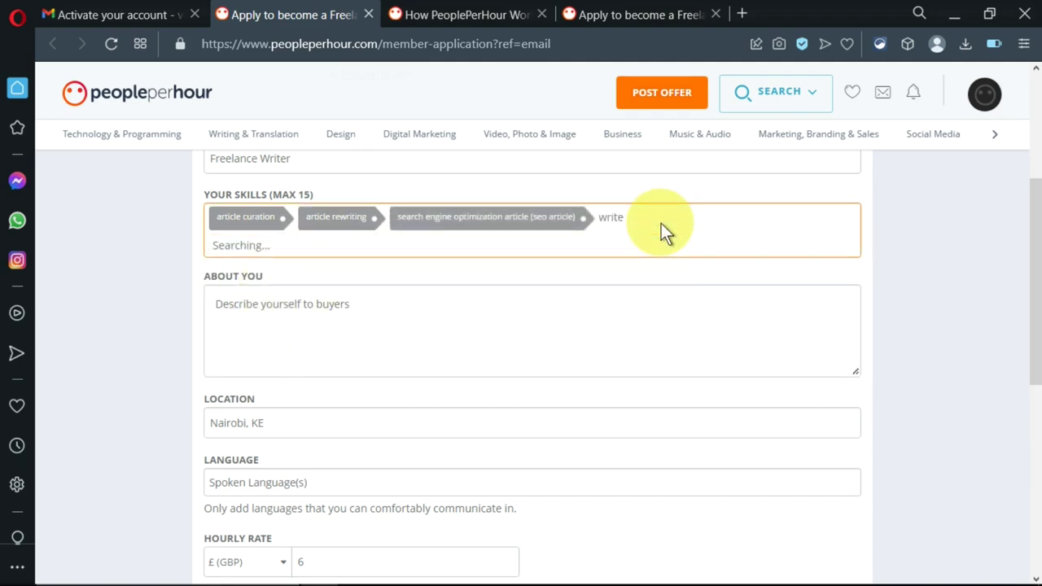
text(e)
key(BackSpace)
text(it)
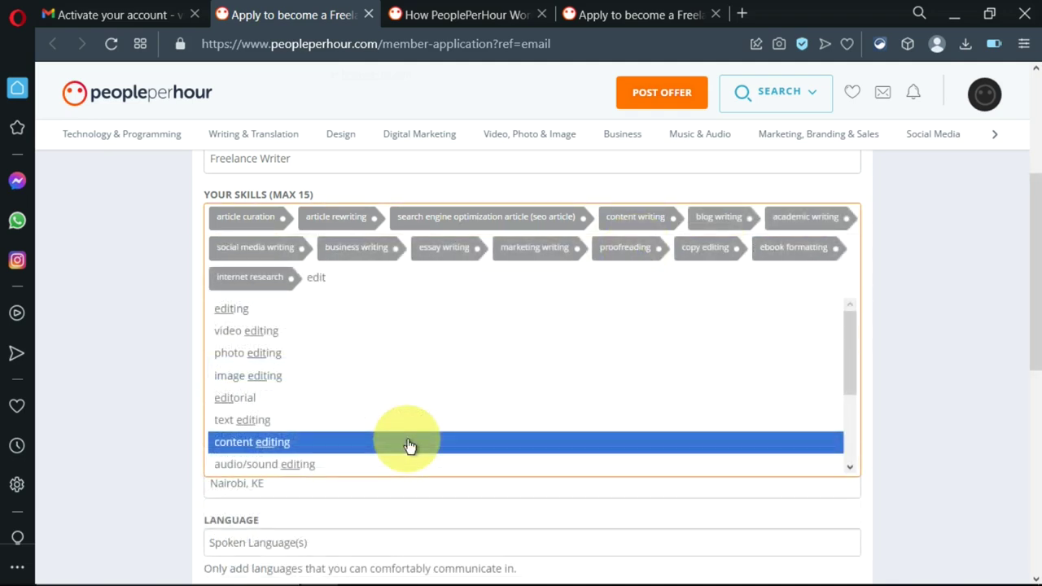
click(409, 446)
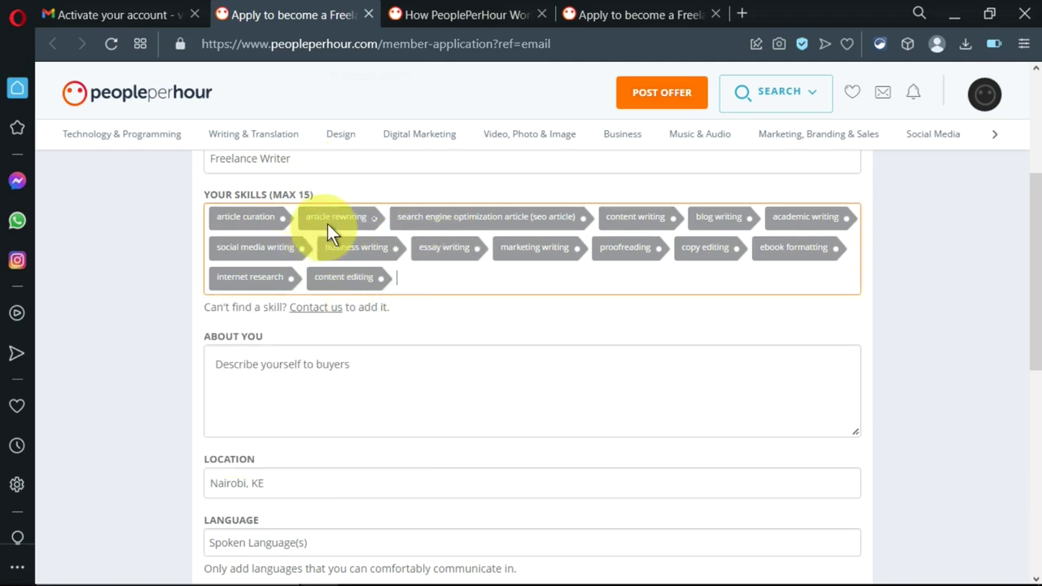
Paste the prepared freelancer description into the About You section and read through it.
scroll(342, 245, down, 2)
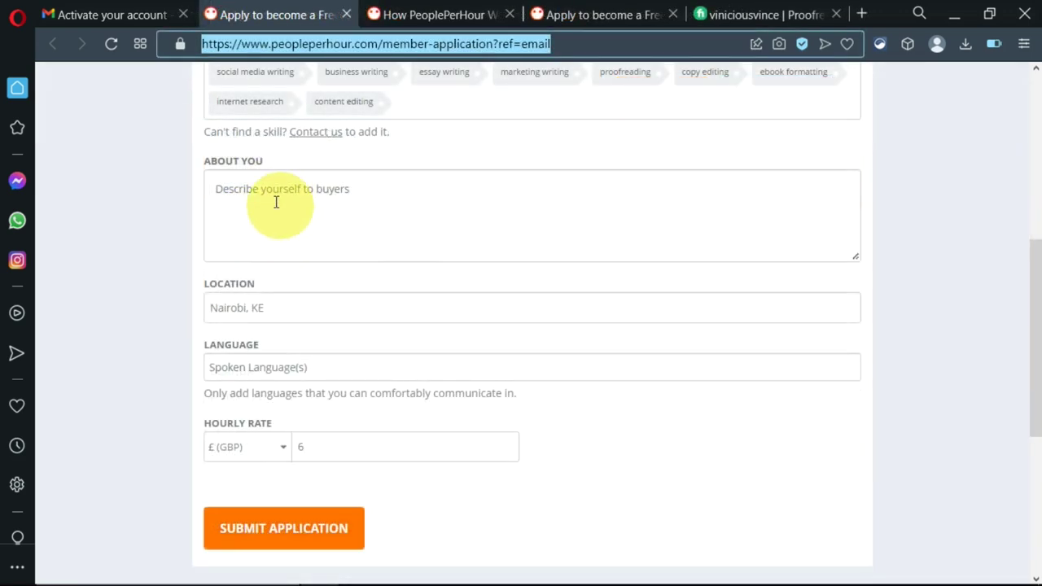
click(244, 204)
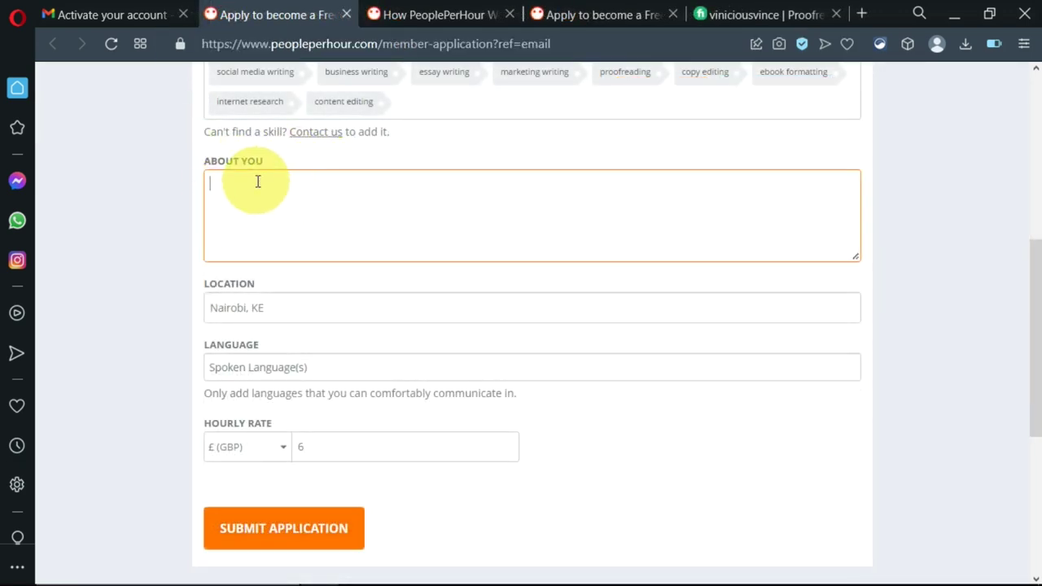
key(ctrl+v)
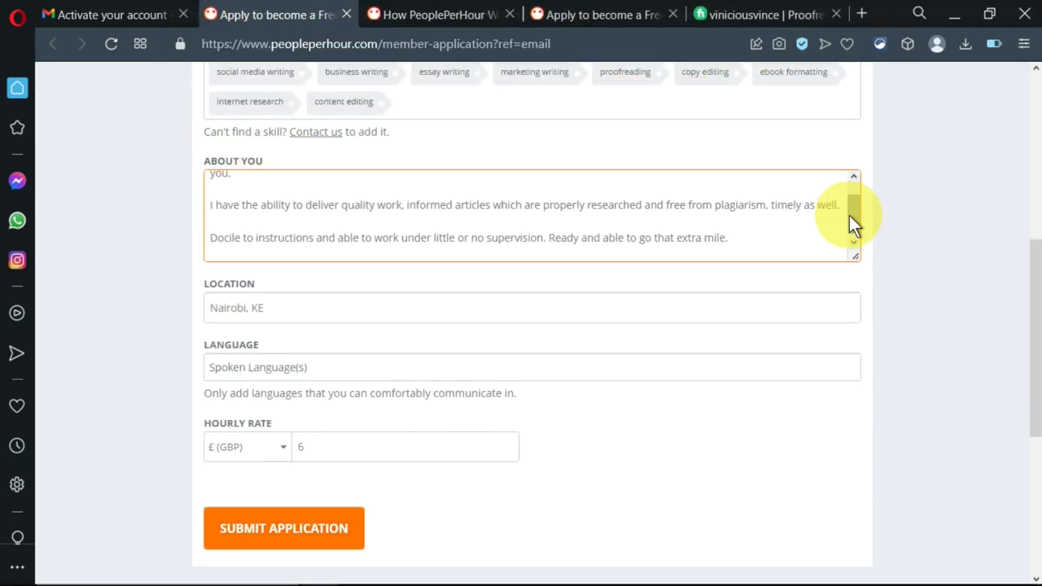
drag(853, 224, 859, 179)
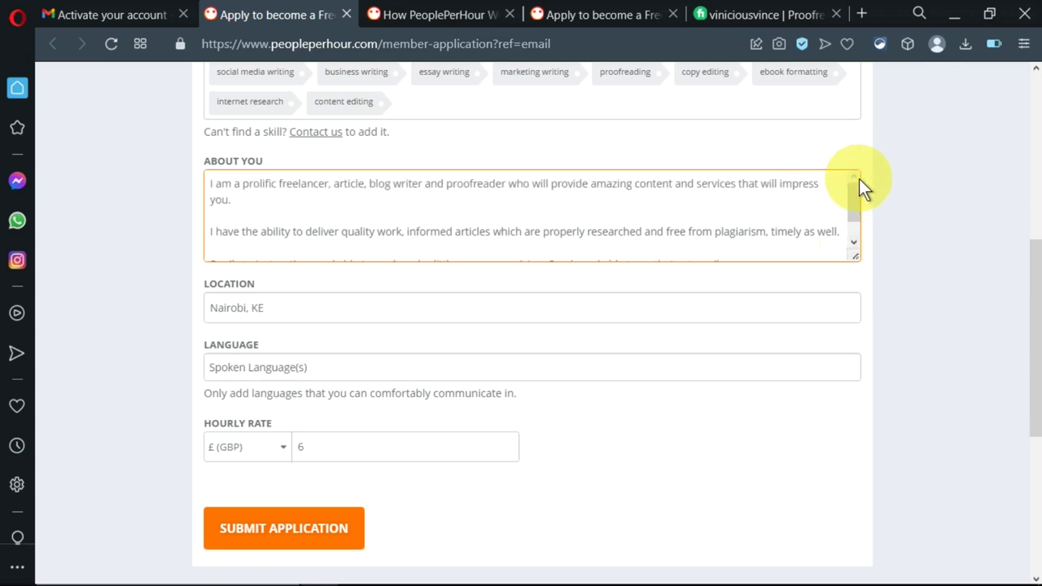
drag(853, 194, 852, 214)
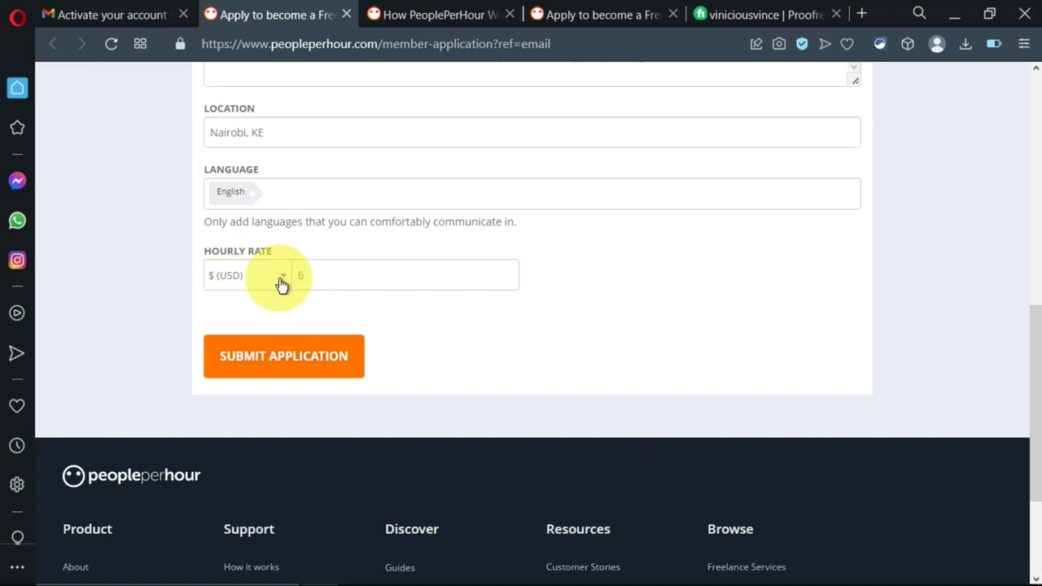
Add English as a spoken language and set the hourly rate currency to $ (USD).
click(281, 283)
click(244, 295)
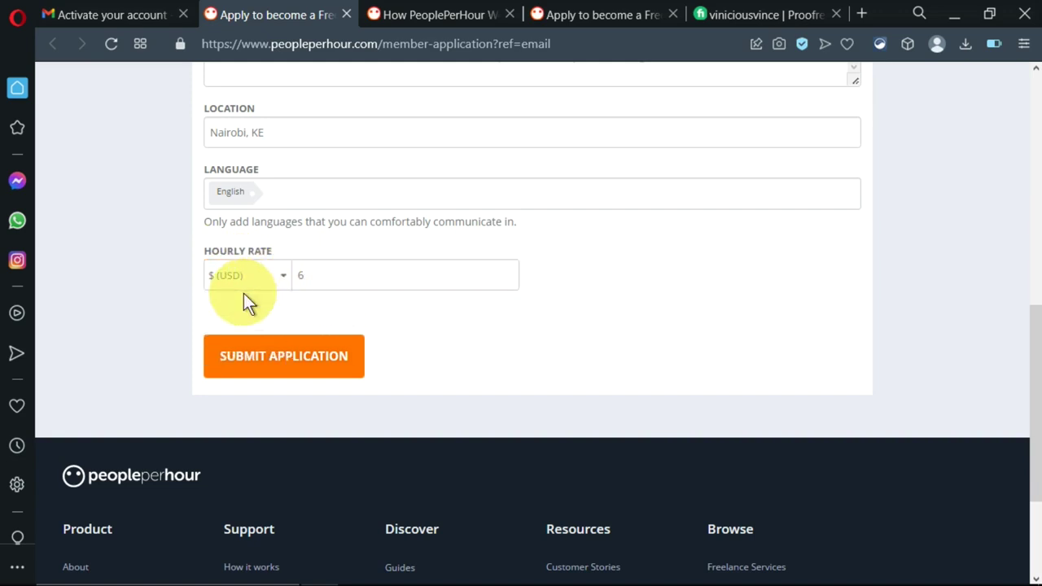
scroll(496, 308, down, 3)
Upload FB_IMG_1549533406583.jpg from the Facebook folder as the profile picture and return the browser to full size.
scroll(497, 303, up, 15)
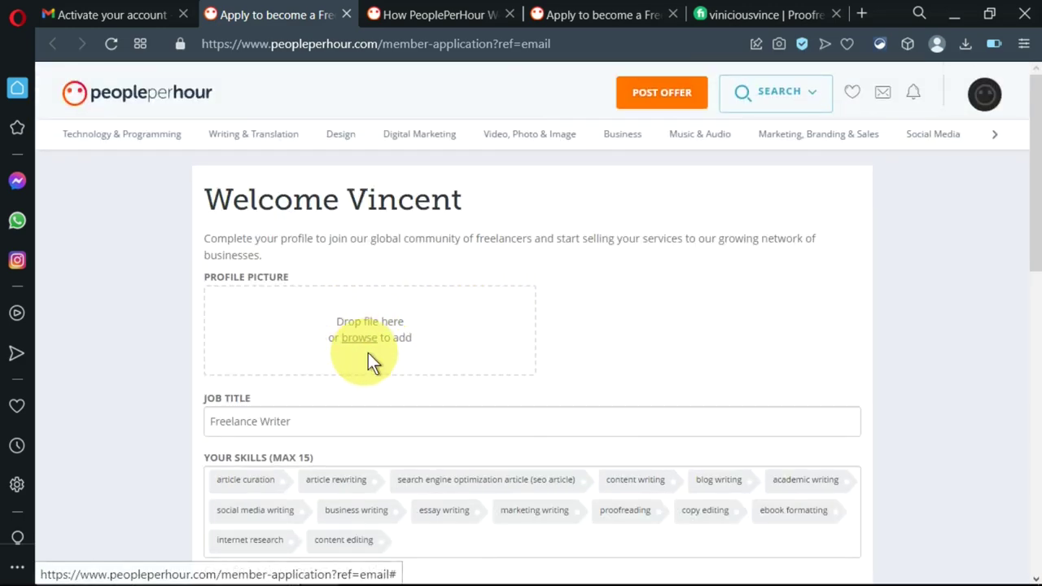
drag(991, 201, 184, 364)
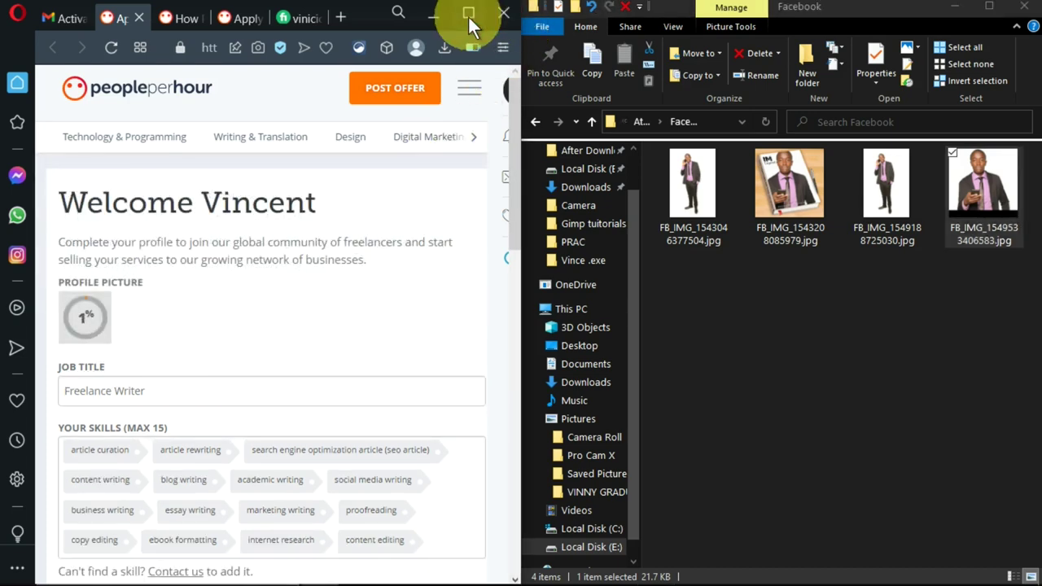
click(468, 13)
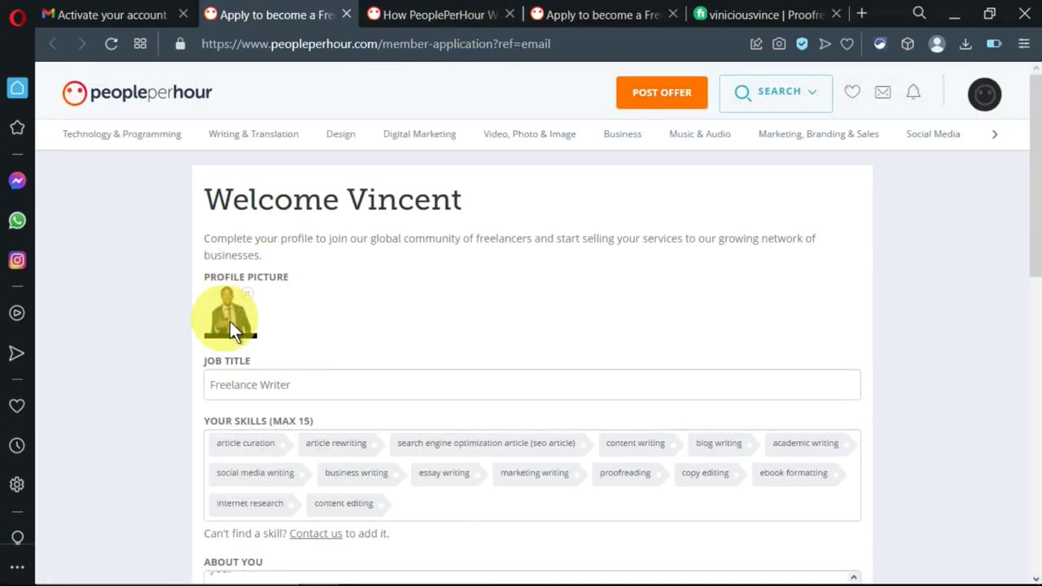
Review the completed freelancer profile form and submit the application.
scroll(302, 337, down, 3)
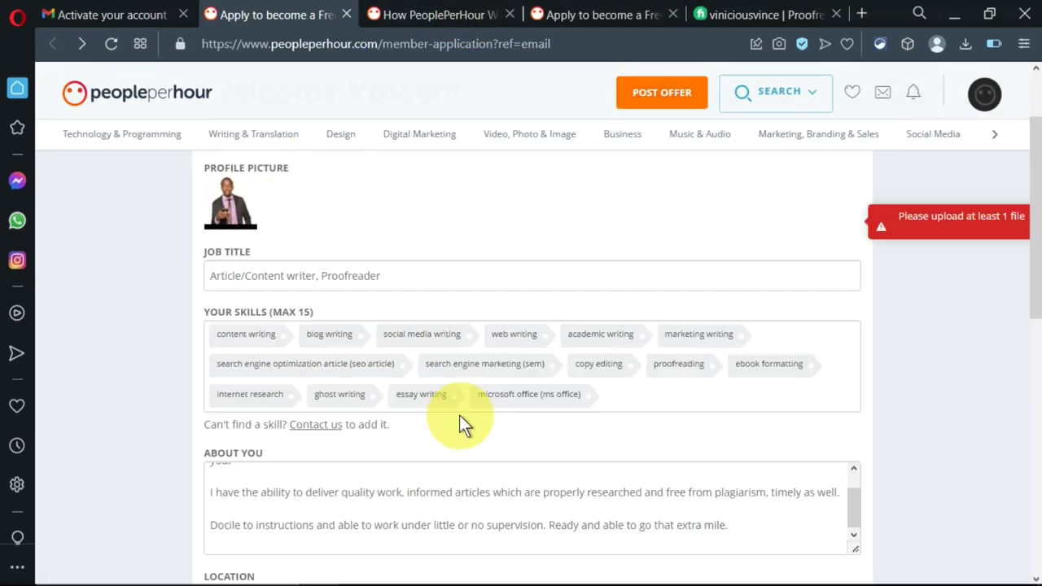
scroll(457, 407, down, 7)
scroll(407, 387, up, 2)
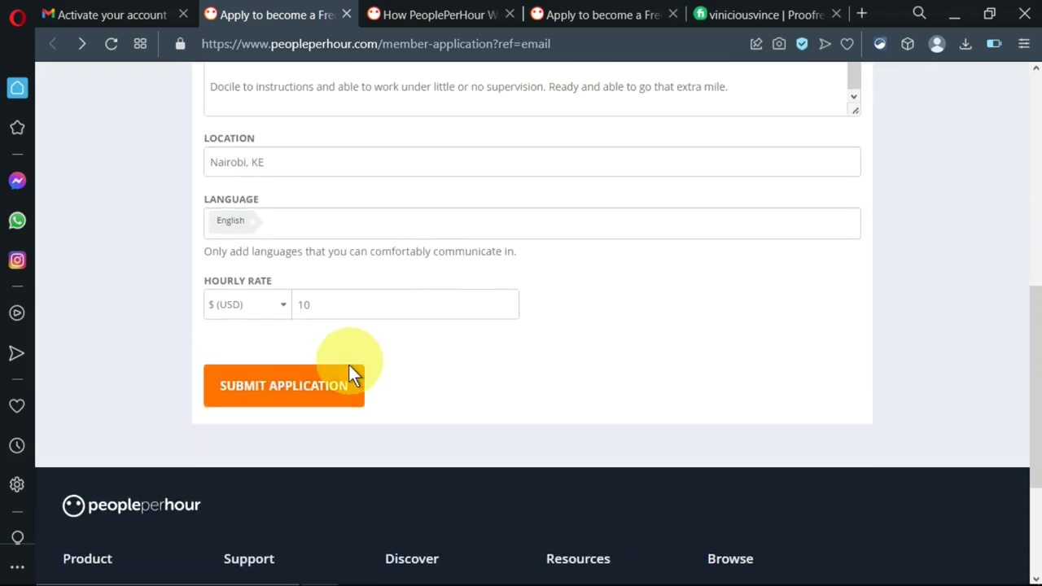
click(325, 405)
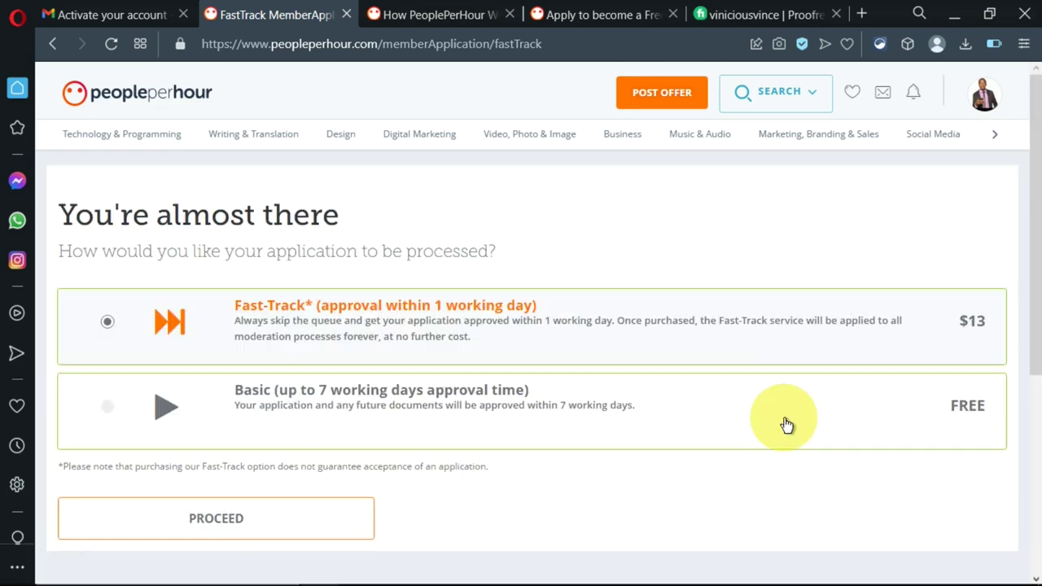
Choose the free Basic processing option with up to 7 working days approval time and proceed with the application.
click(787, 423)
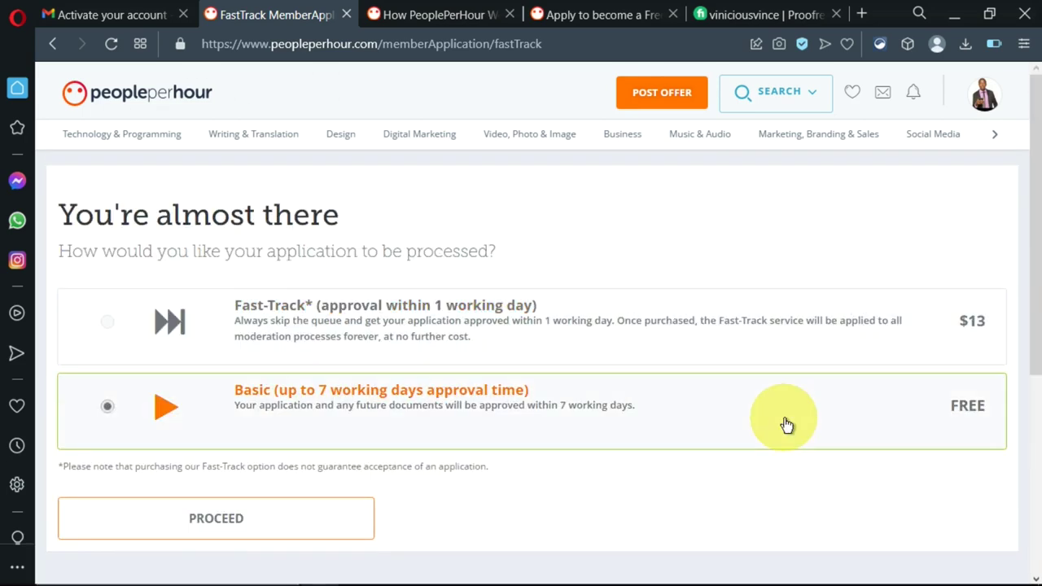
scroll(137, 300, down, 2)
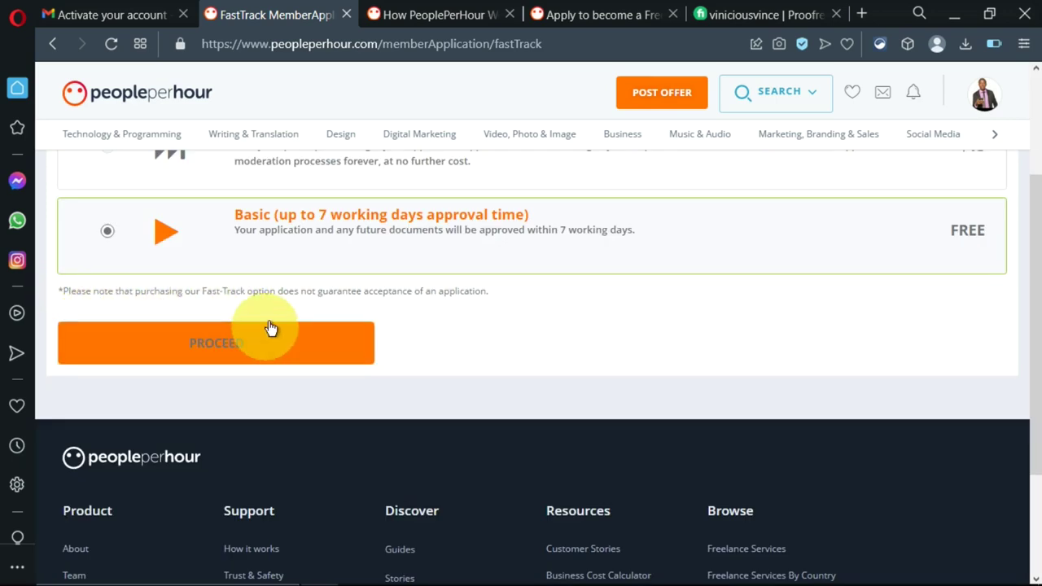
click(324, 358)
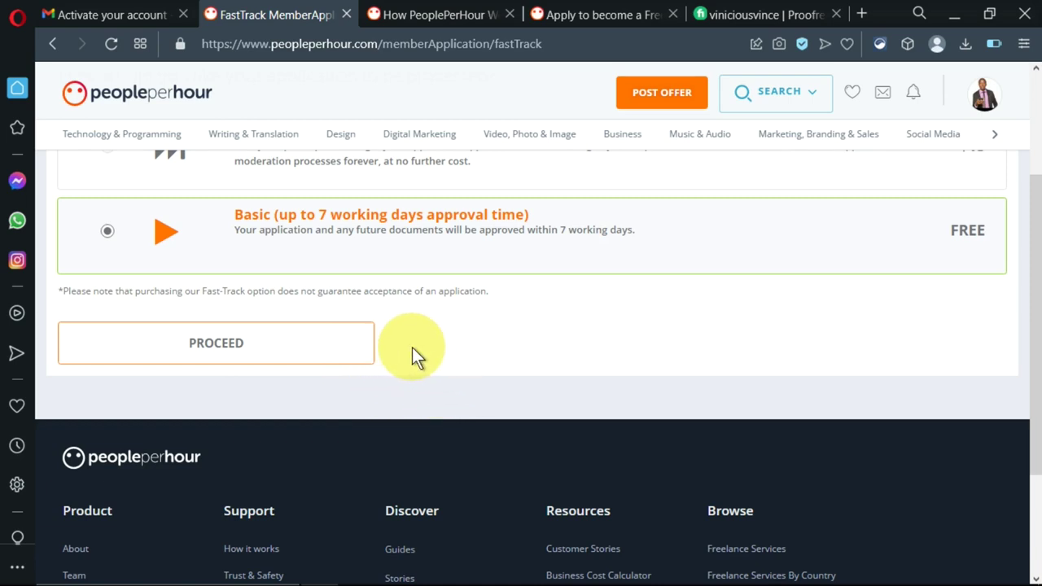
click(228, 348)
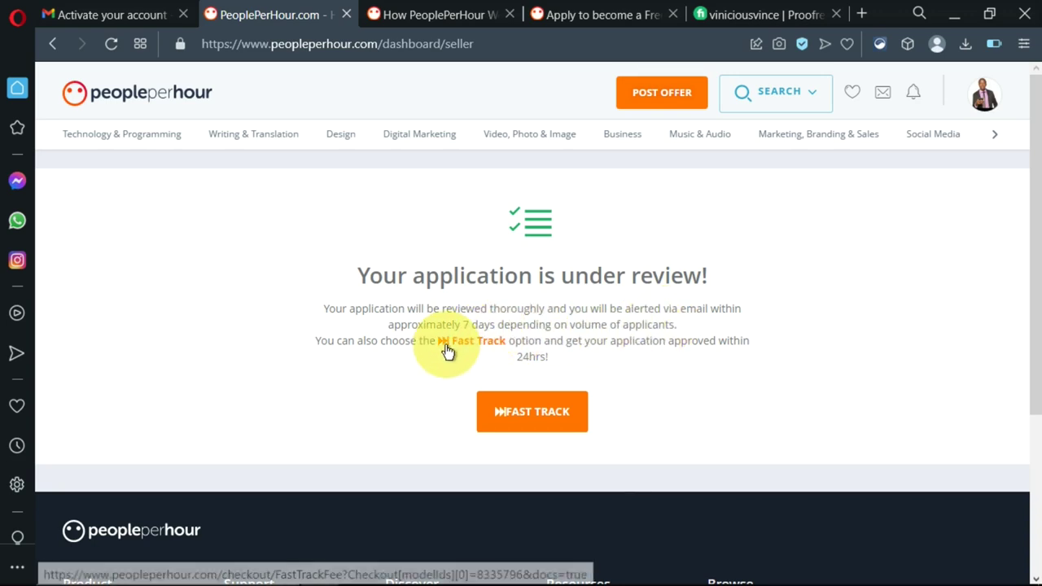
scroll(424, 326, down, 1)
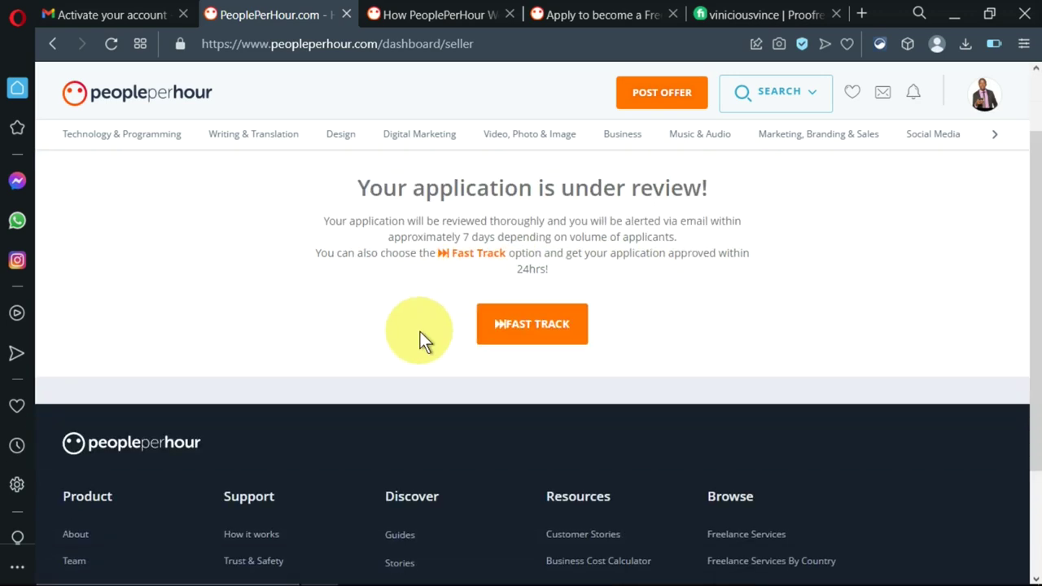
scroll(420, 331, up, 1)
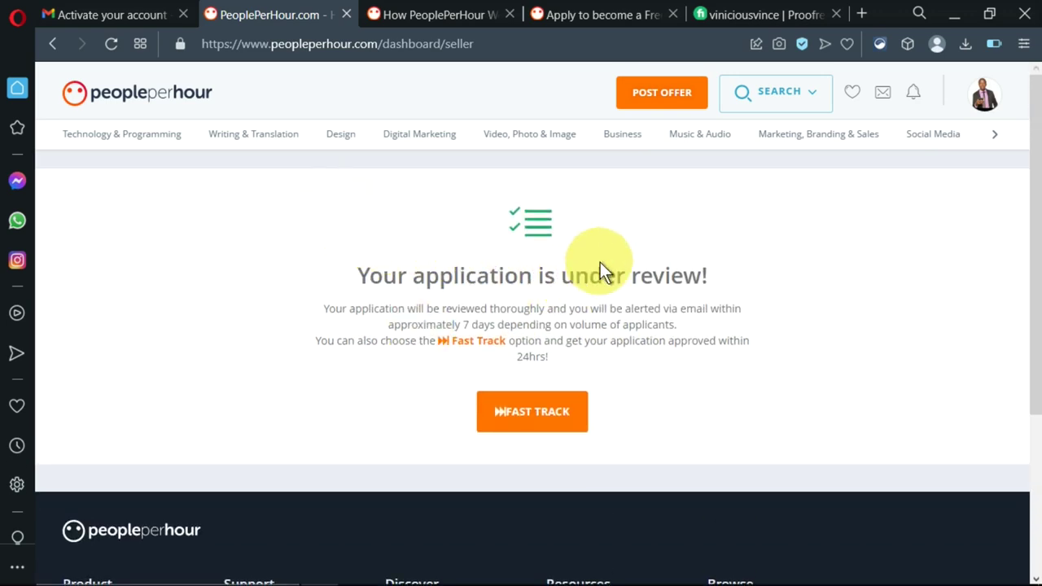